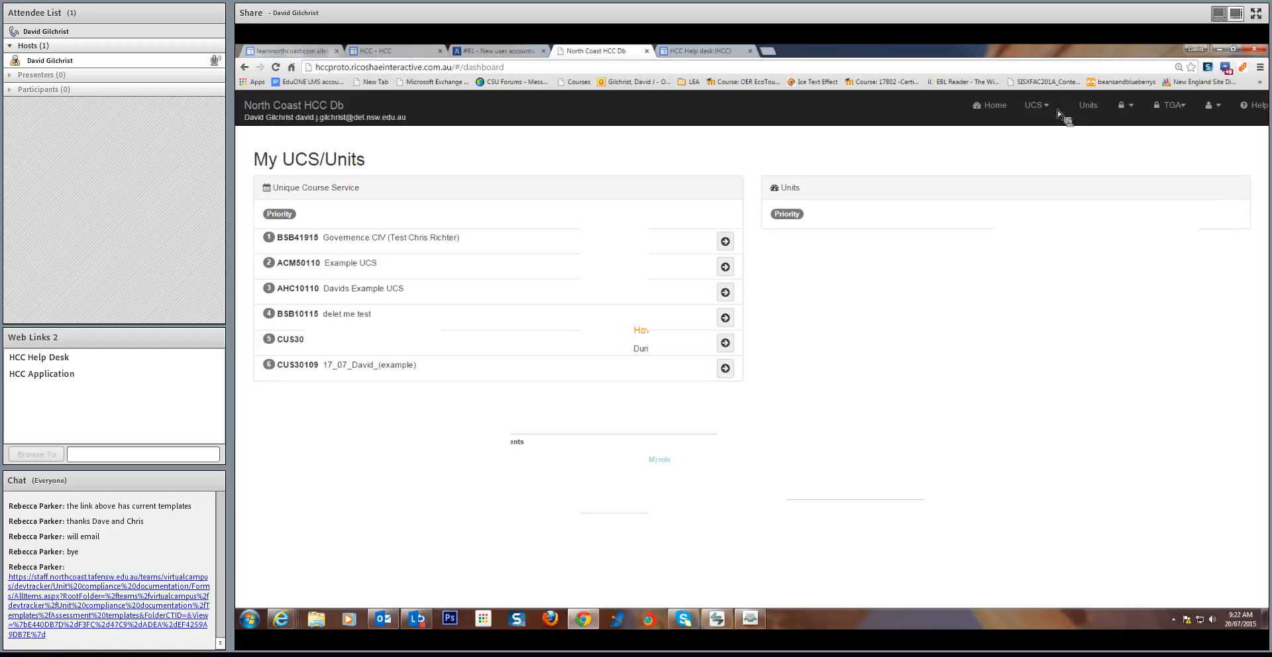
# - Start a new UCS and name it with the date 20_07_2015, the owner's first name and "example_Full online"
pyautogui.click(1046, 108)
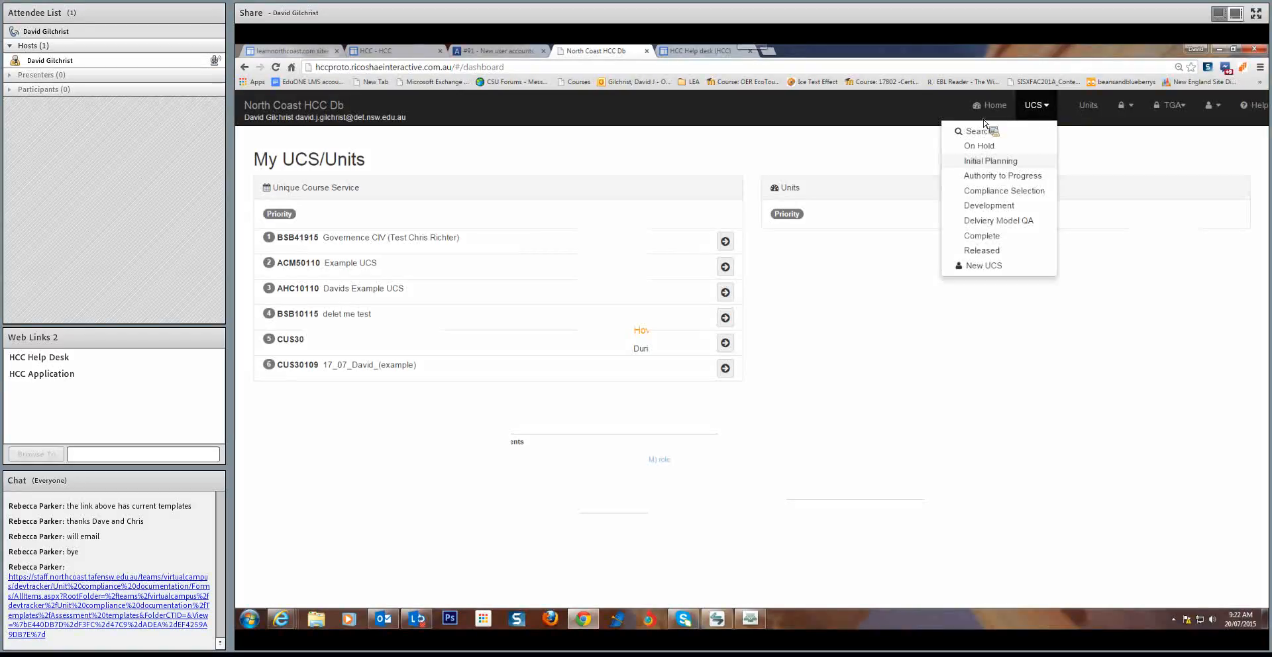
pyautogui.click(984, 266)
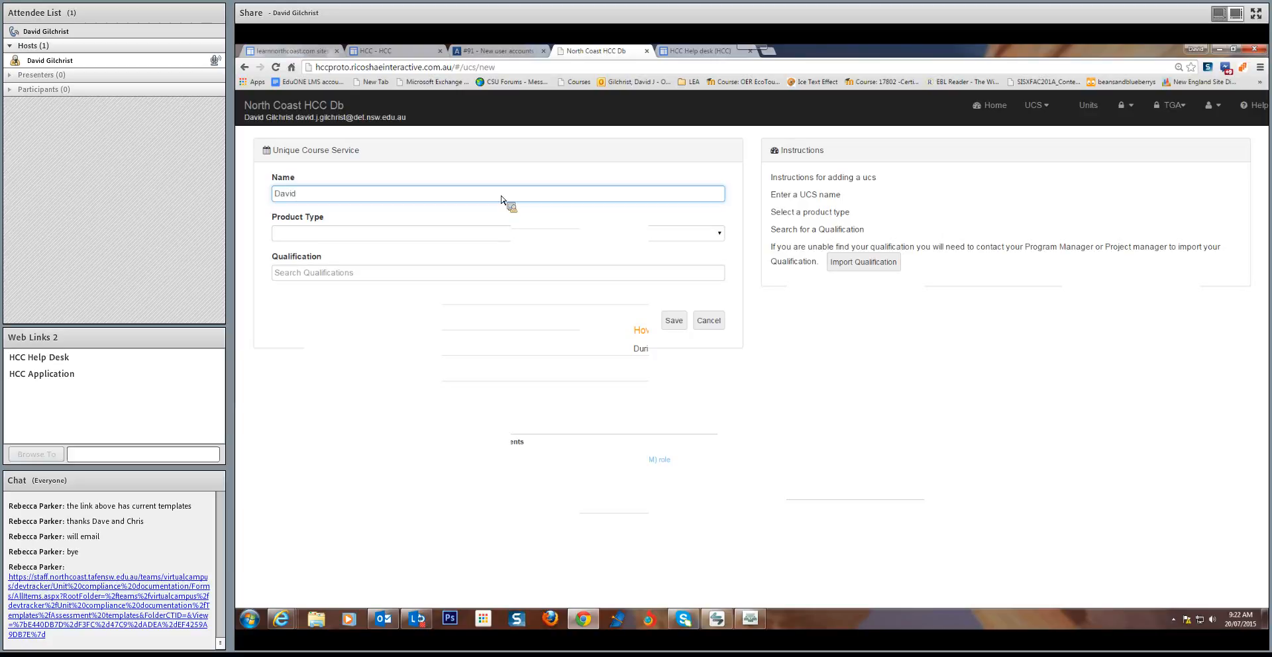
pyautogui.press('BackSpace')
pyautogui.press('BackSpace')
pyautogui.press('BackSpace')
pyautogui.press('BackSpace')
pyautogui.press('BackSpace')
pyautogui.press('BackSpace')
pyautogui.write('07_2015_David example_Fu')
pyautogui.write('ll')
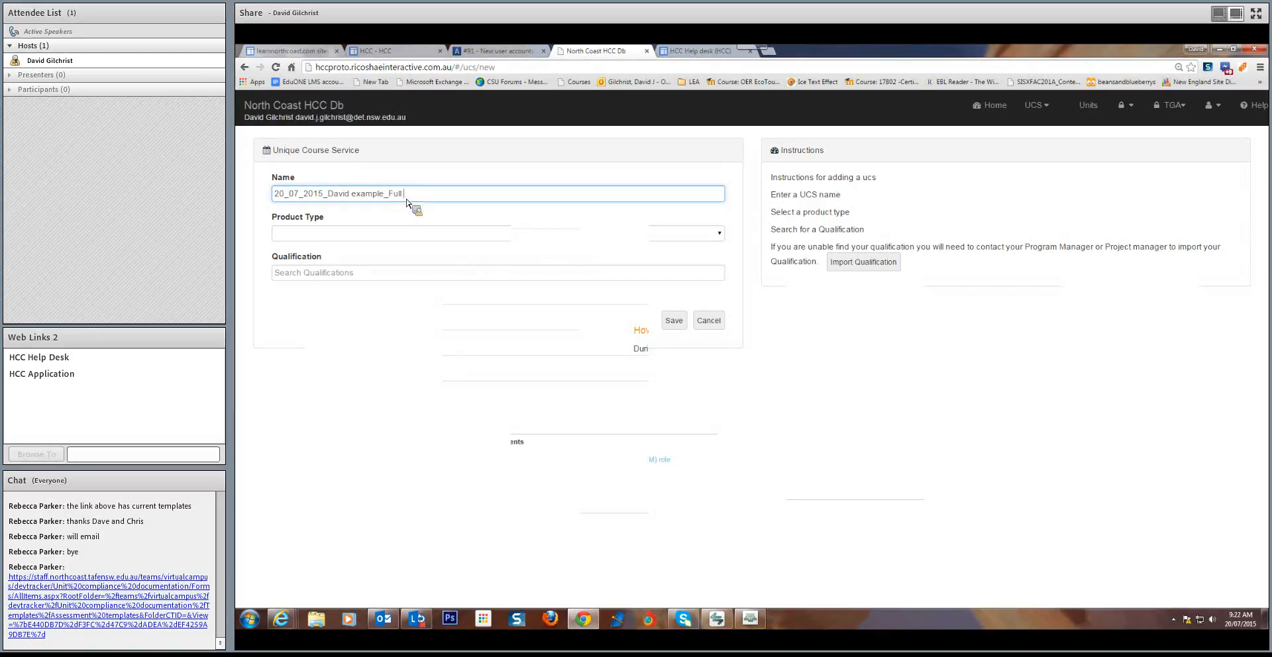
pyautogui.write(' online')
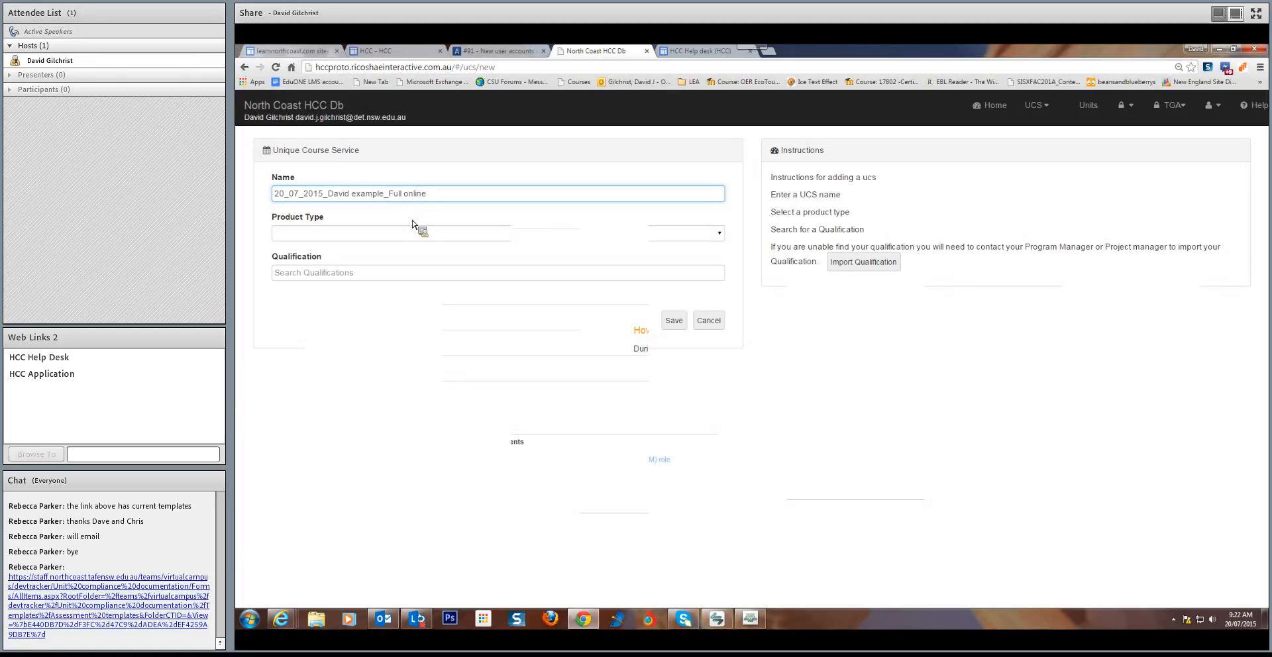
# - Set the new UCS's product type to TAFENow and its qualification to SIS10, save it, and dismiss the e-mail notification
pyautogui.click(617, 234)
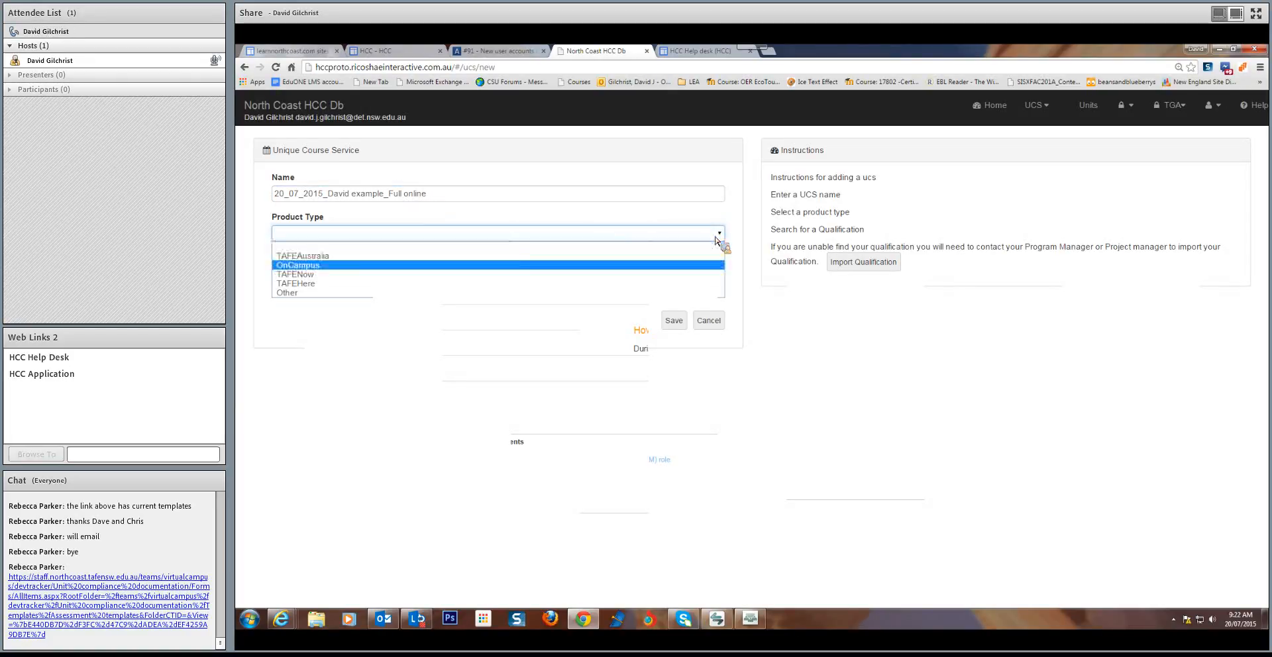
pyautogui.click(344, 274)
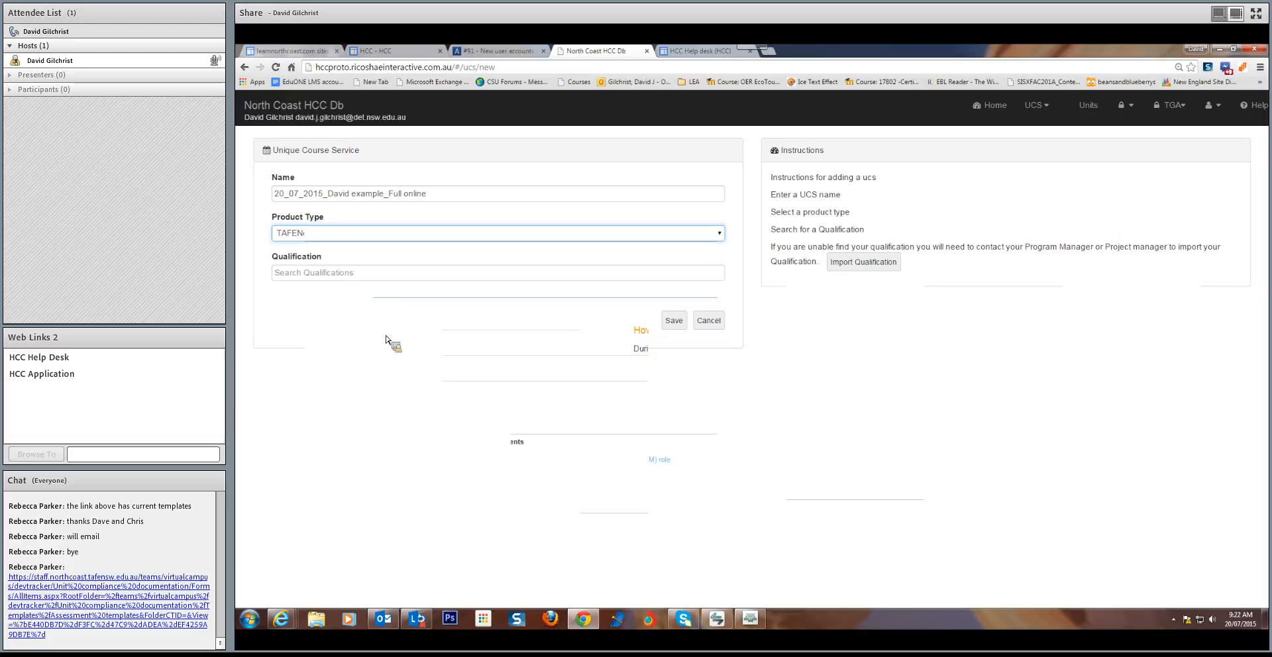
pyautogui.click(660, 277)
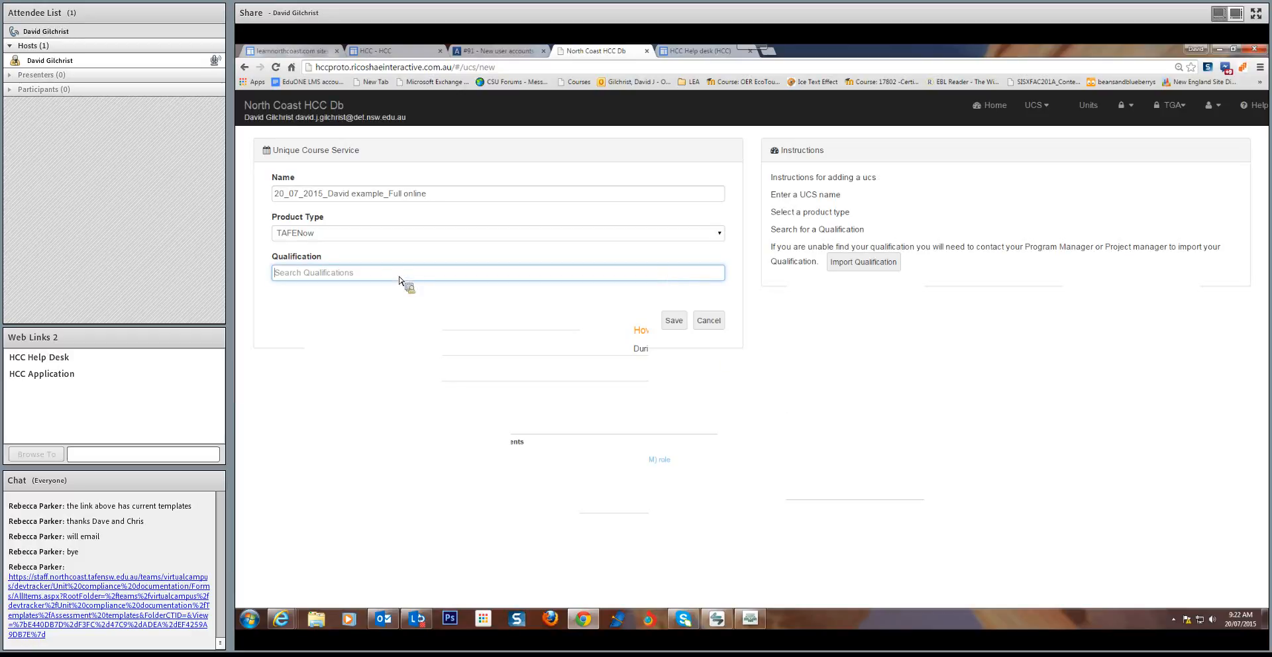
pyautogui.write('SIS10')
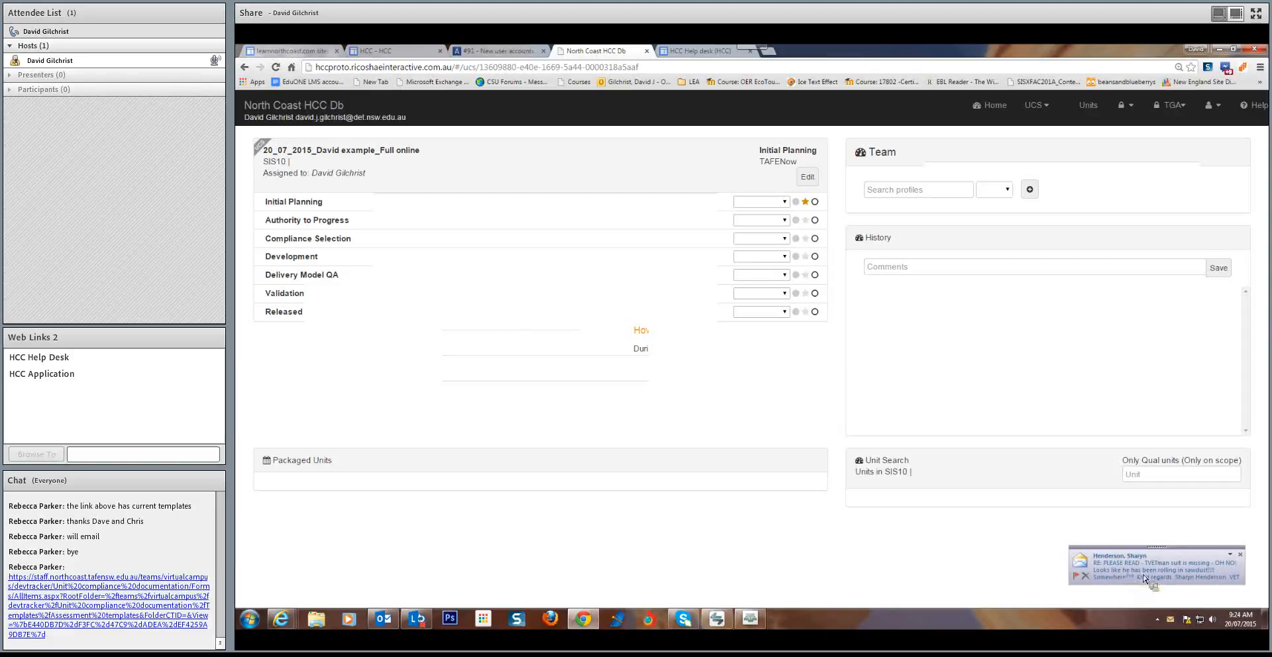
pyautogui.click(1241, 554)
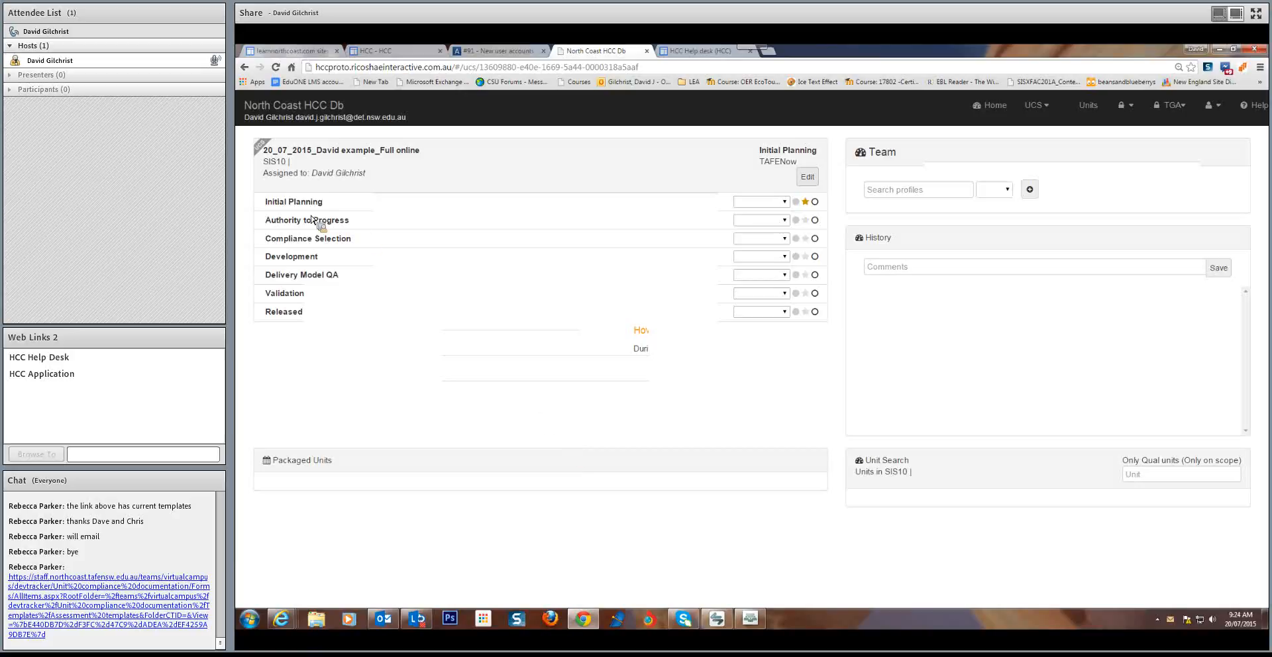
# - Open the new UCS for editing and look through the available courses for its qualification
pyautogui.click(808, 177)
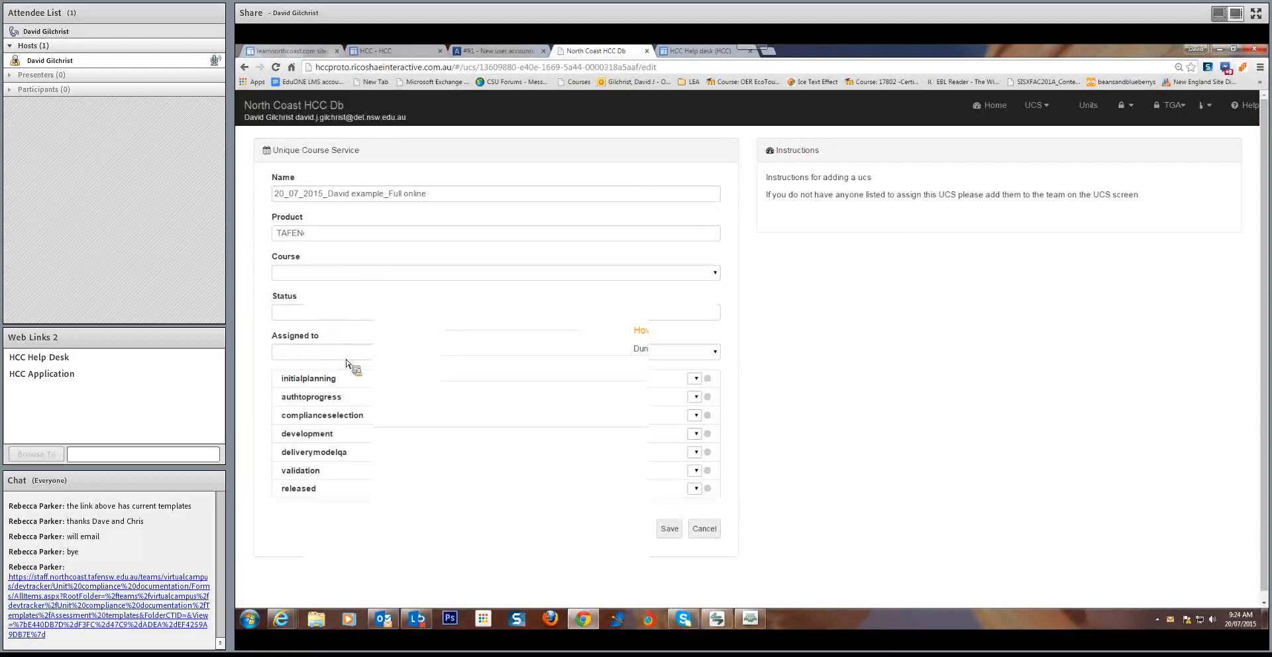
pyautogui.click(359, 272)
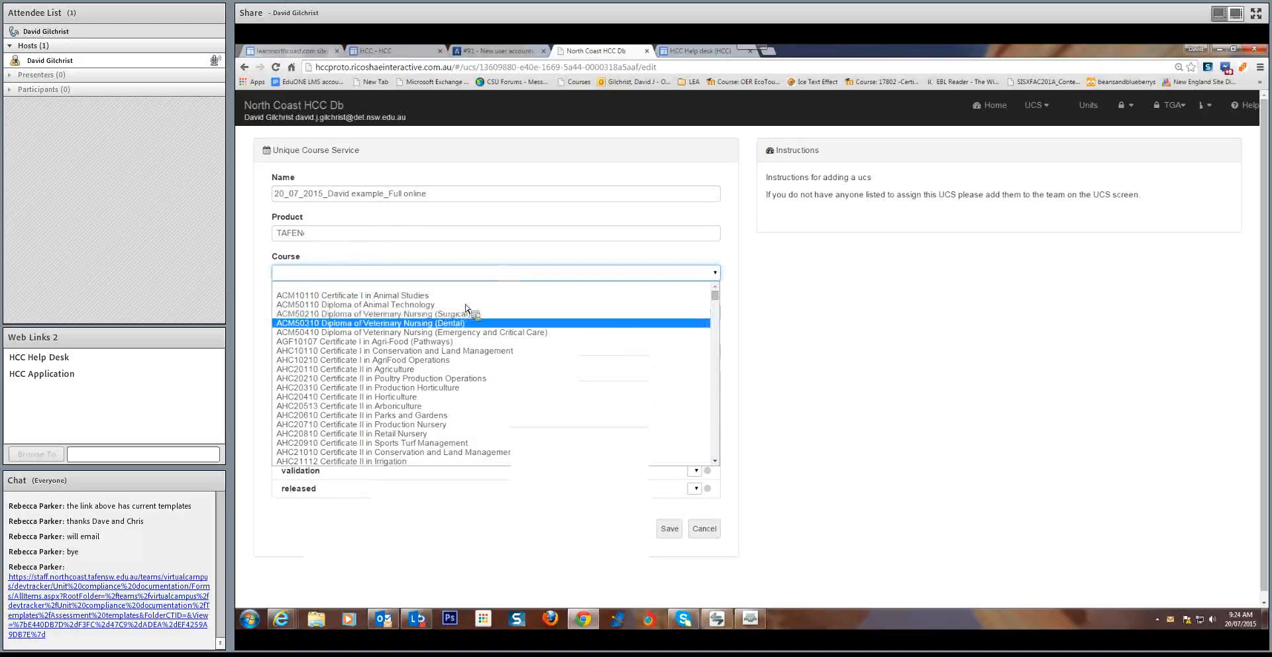
pyautogui.click(418, 255)
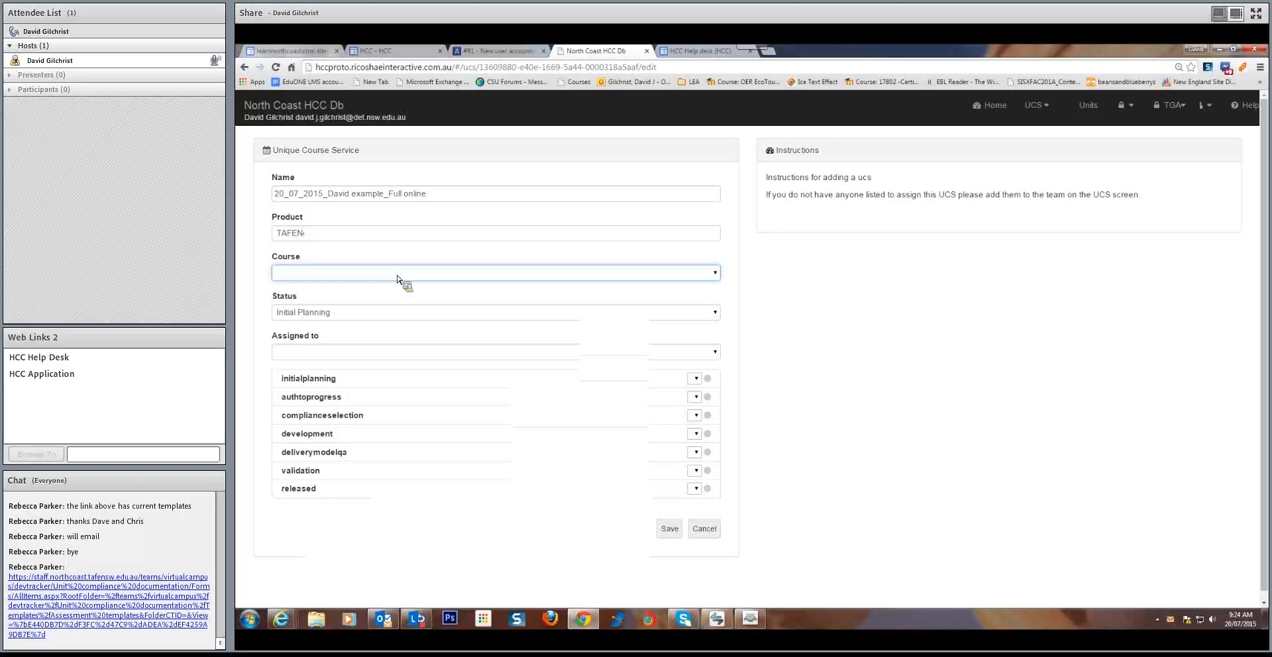
pyautogui.click(401, 274)
pyautogui.scroll(-15, 391, 368)
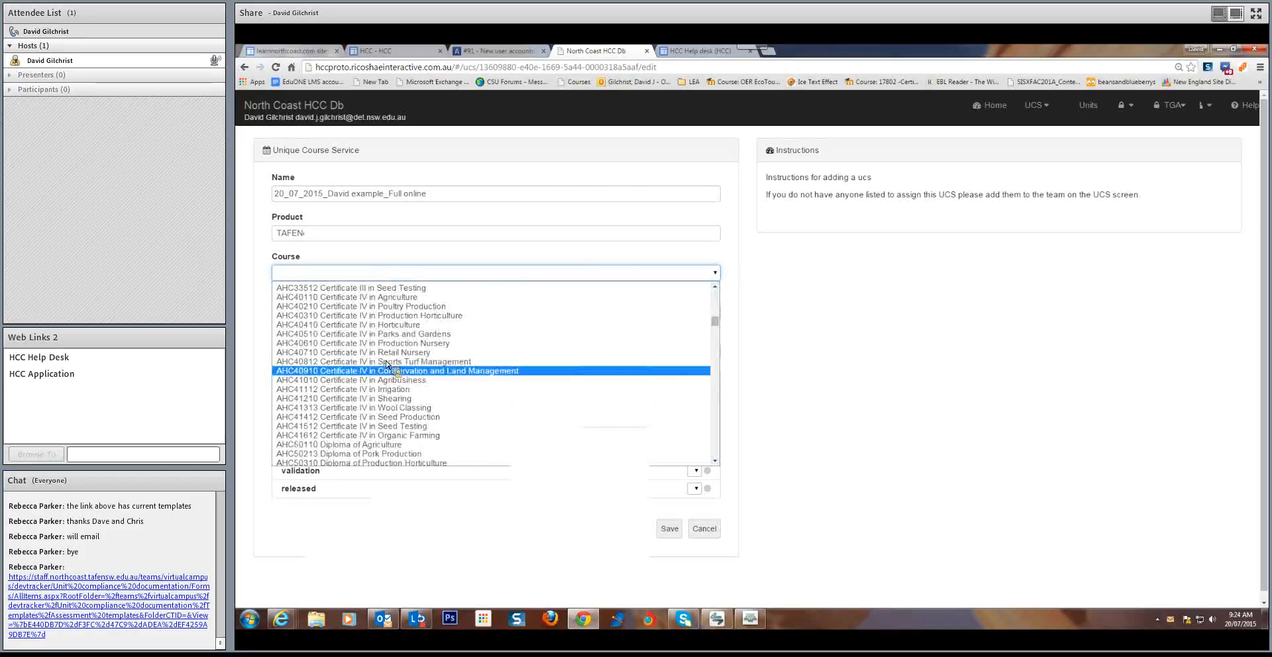
pyautogui.scroll(-10, 391, 375)
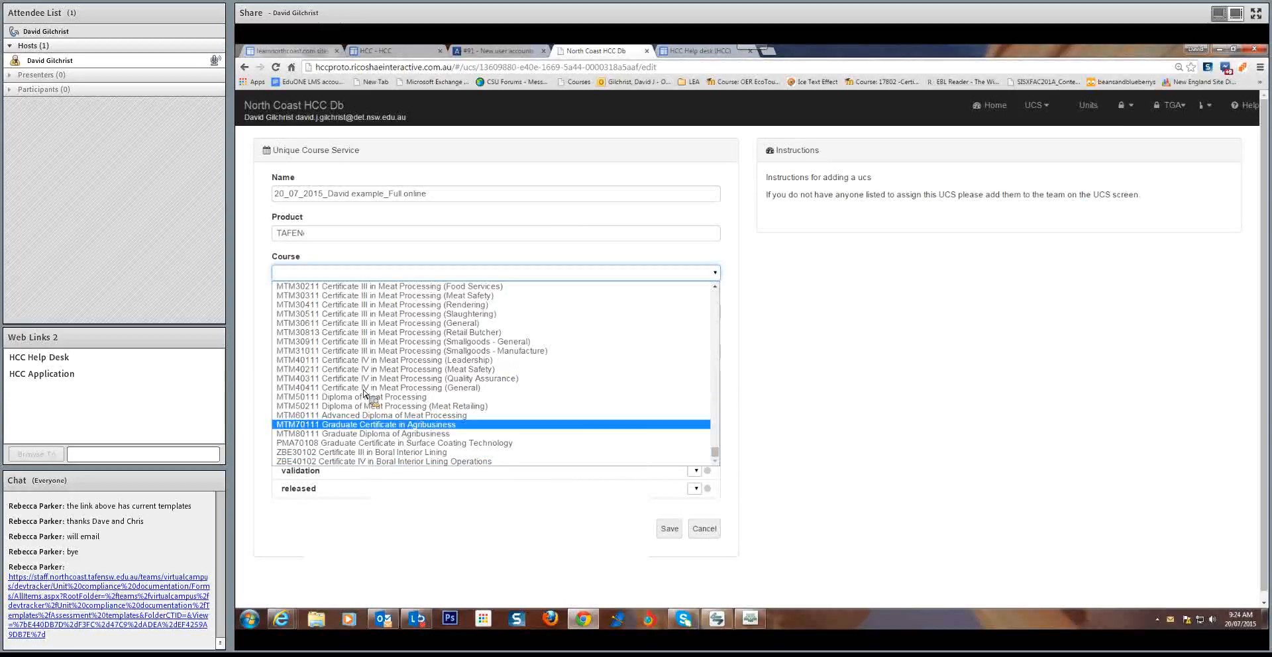
pyautogui.click(805, 341)
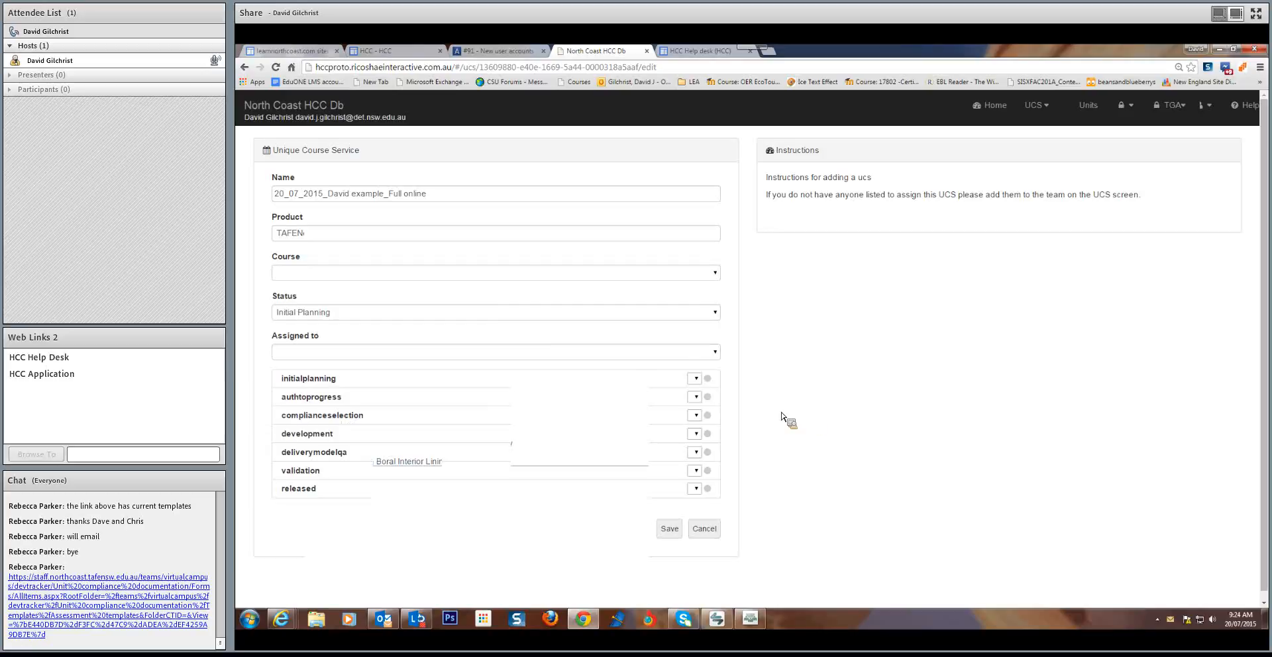
# - Import the SIS10 training package through the TGA data interface
pyautogui.click(1159, 105)
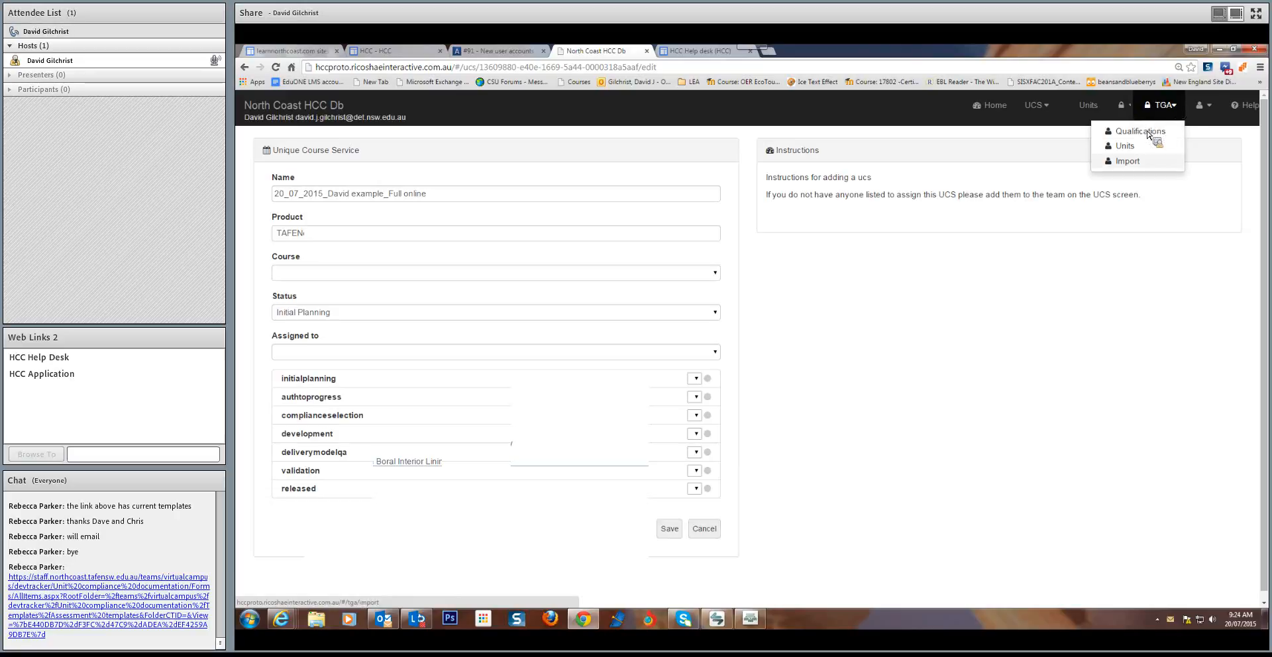
pyautogui.click(1128, 163)
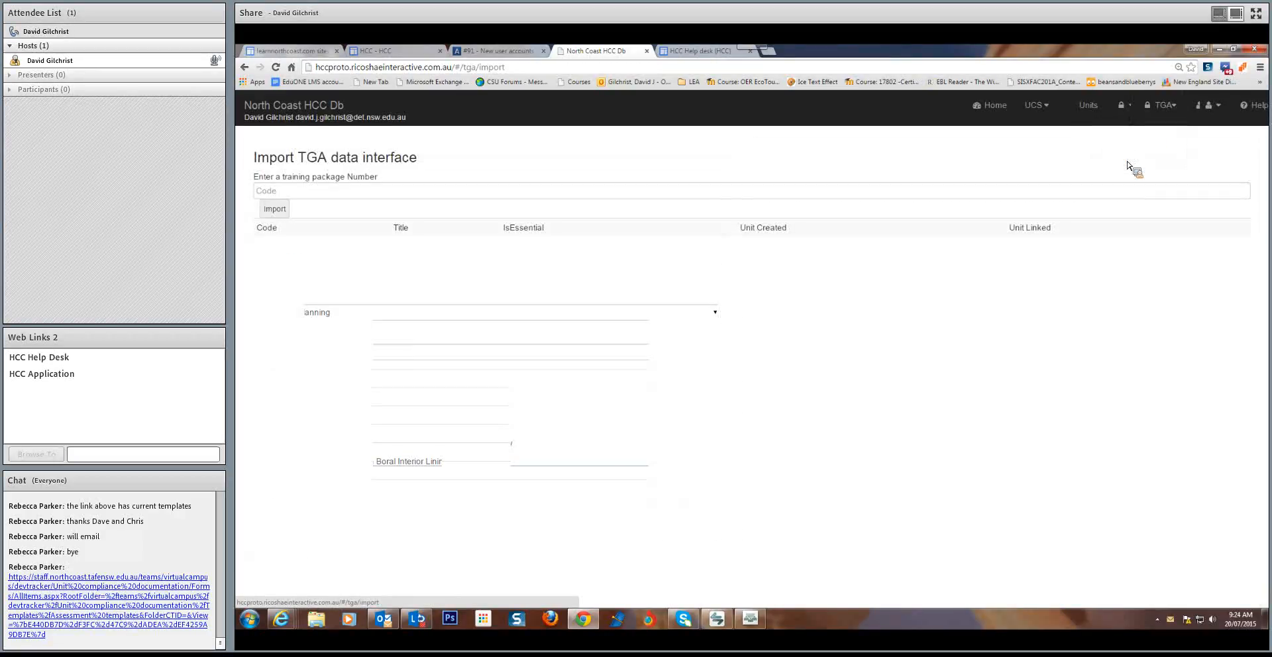
pyautogui.click(280, 197)
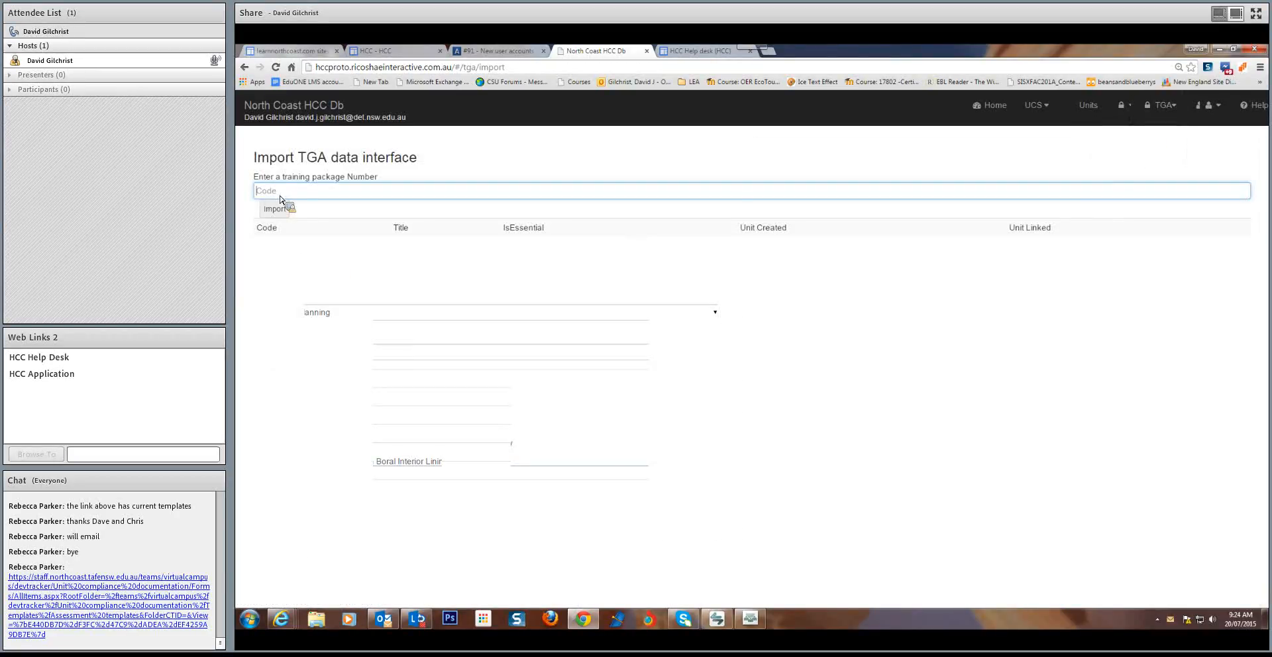
pyautogui.write('SIS10')
pyautogui.click(277, 210)
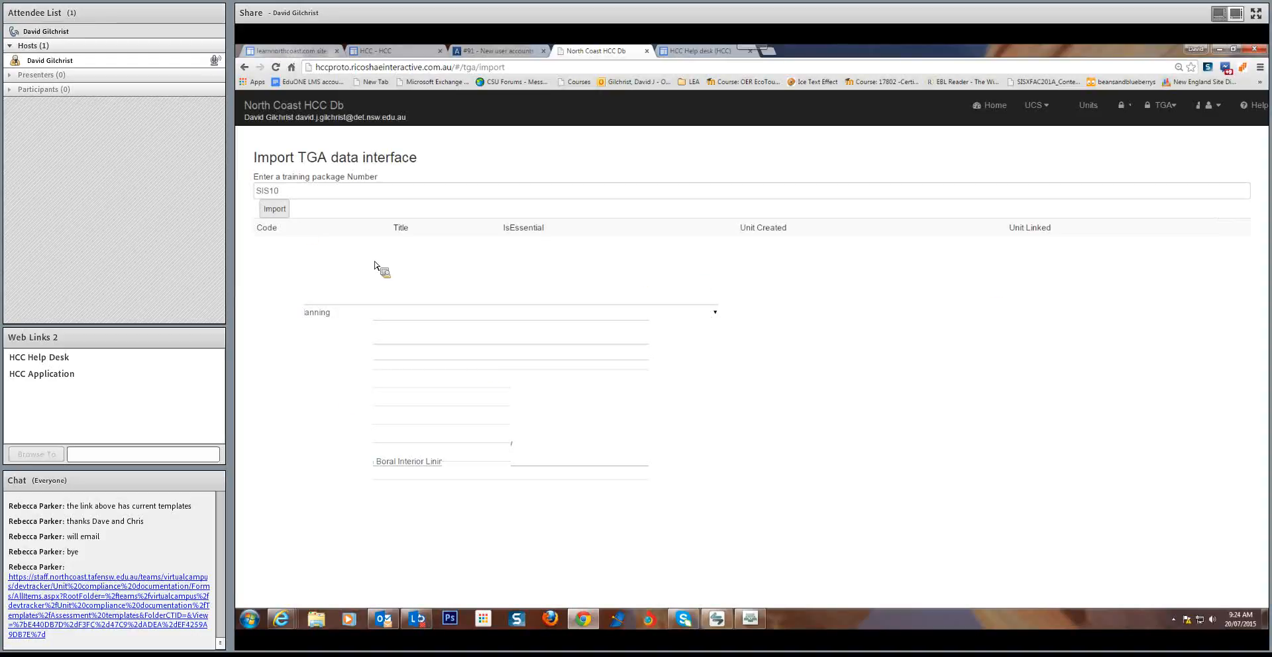
pyautogui.click(276, 209)
# - Return to the dashboard and open the SIS10 UCS to check its qualification title
pyautogui.click(1016, 110)
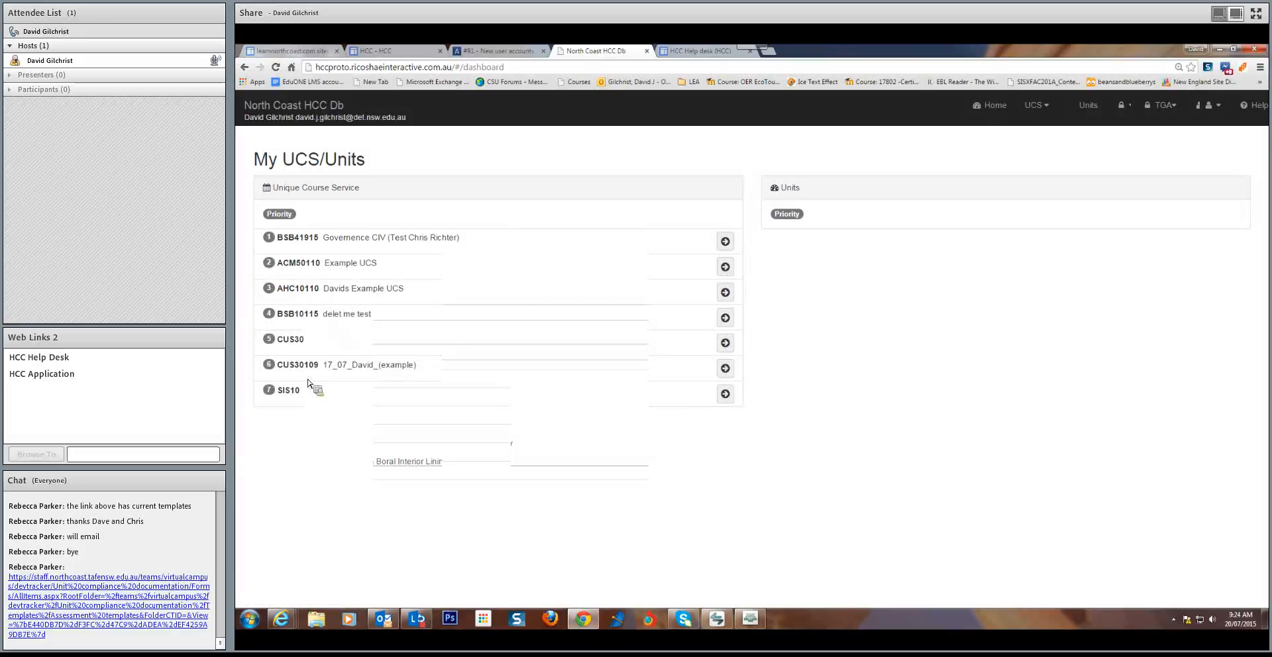
pyautogui.click(725, 394)
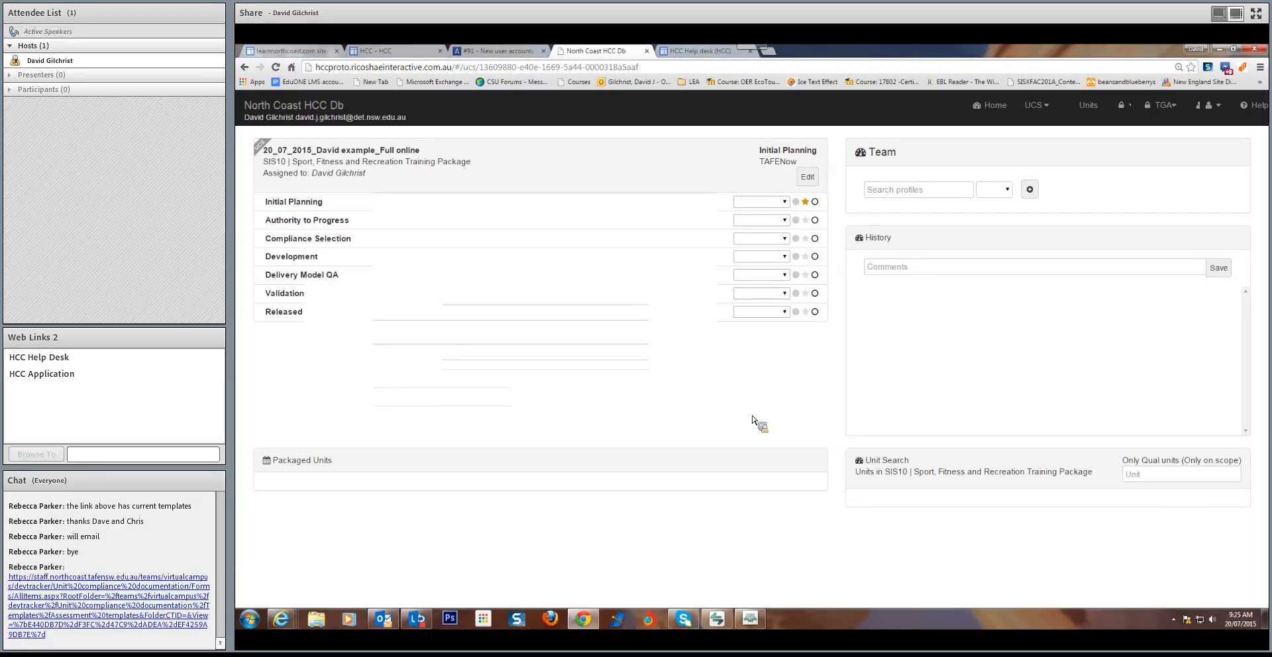
# - Bring up the available TGA data options
pyautogui.click(1052, 114)
pyautogui.click(1184, 109)
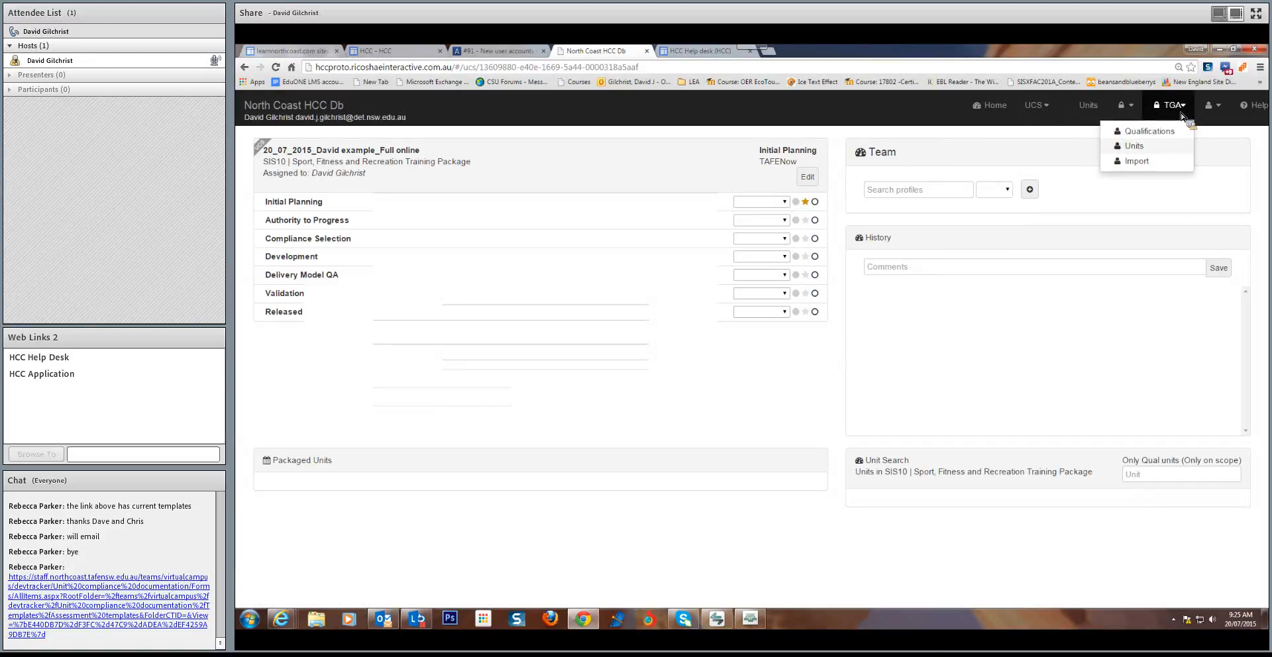